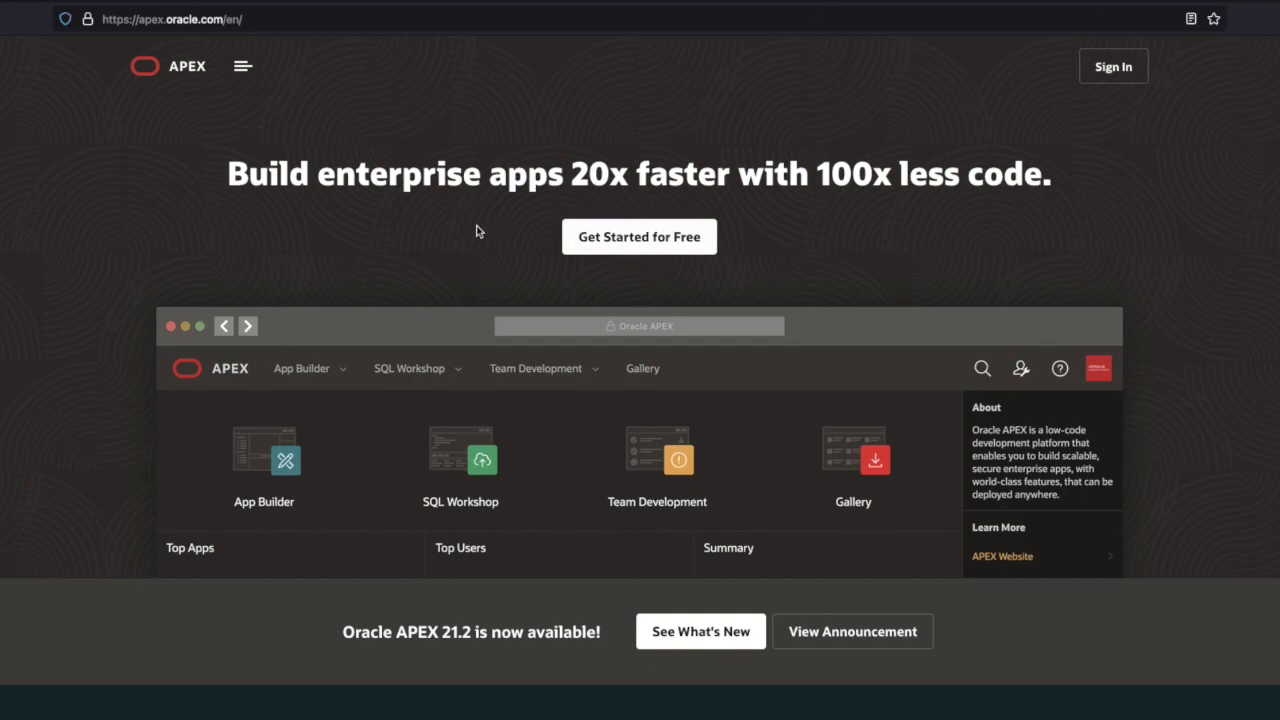
- Open the Oracle Cloud Free Tier sign-up form from the APEX getting started page, and close it again
click(664, 237)
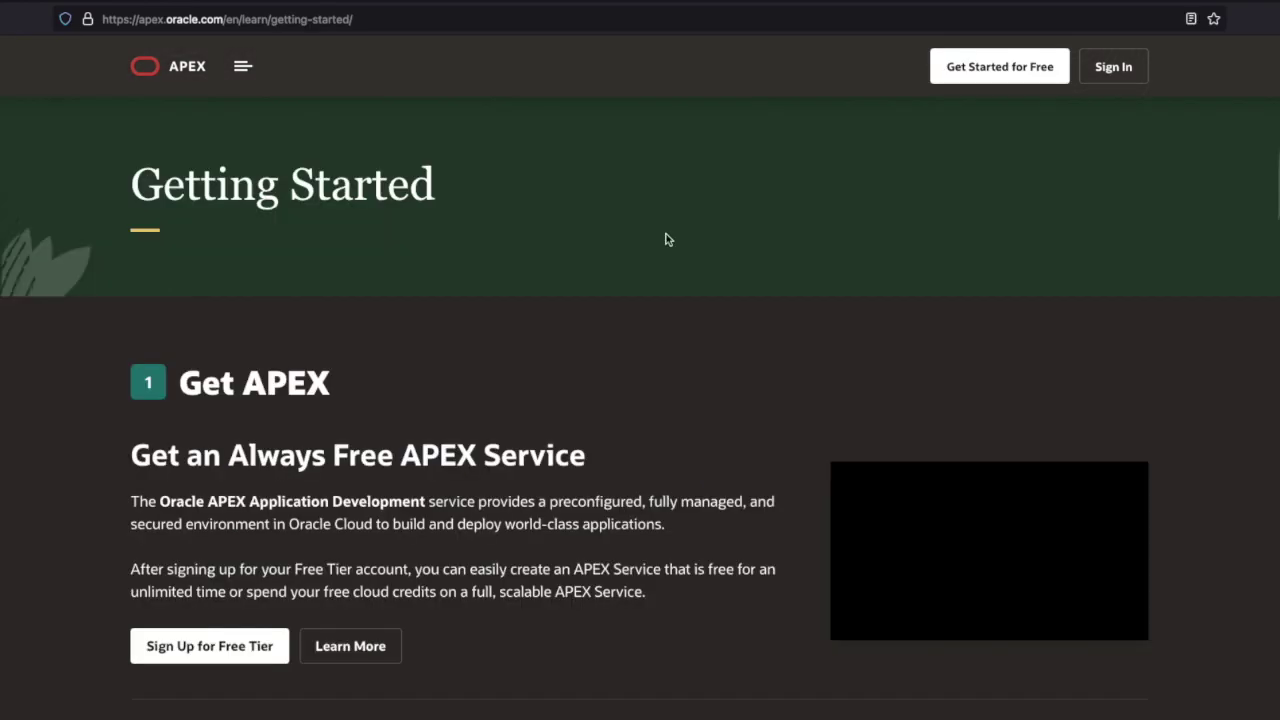
scroll(664, 245, down, 3)
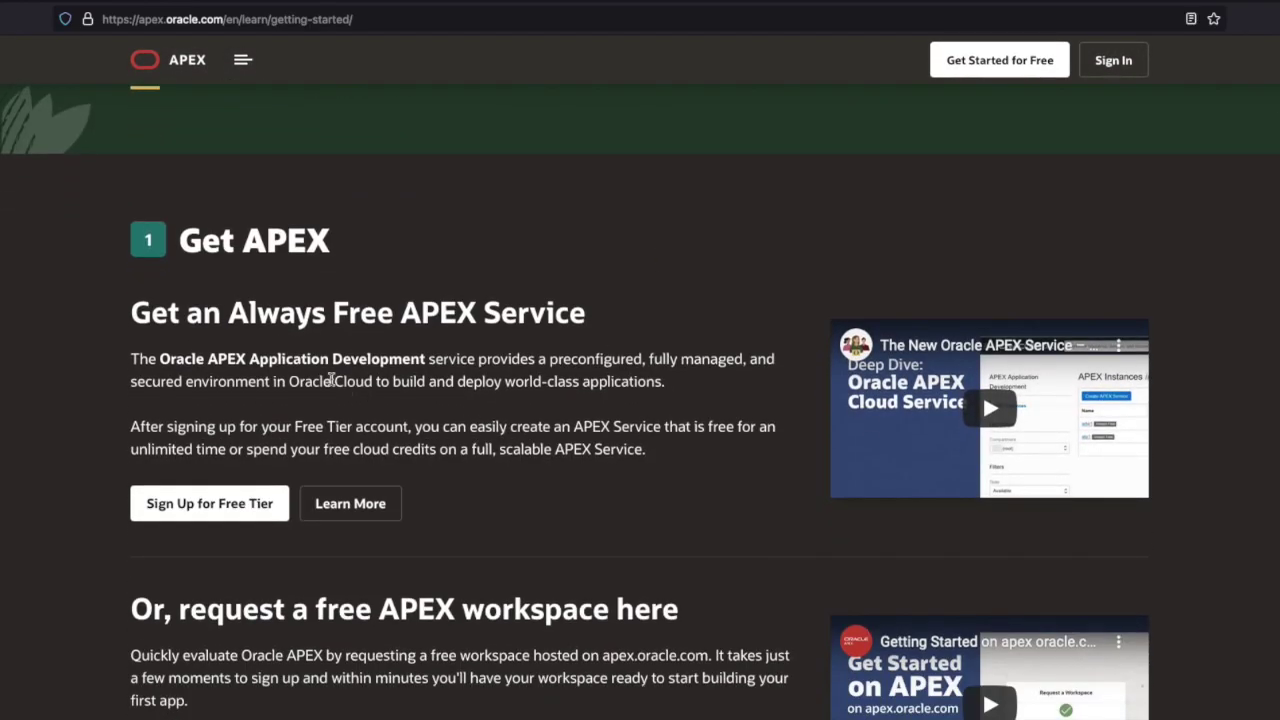
click(243, 505)
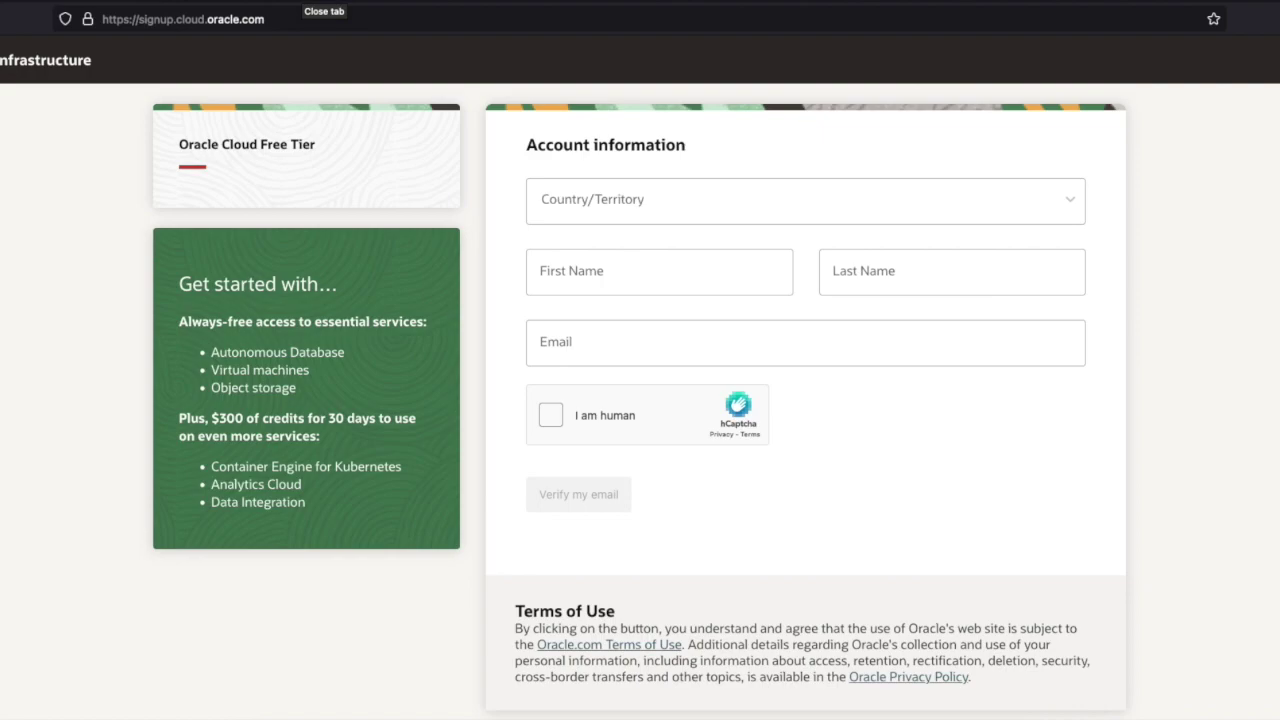
click(322, 3)
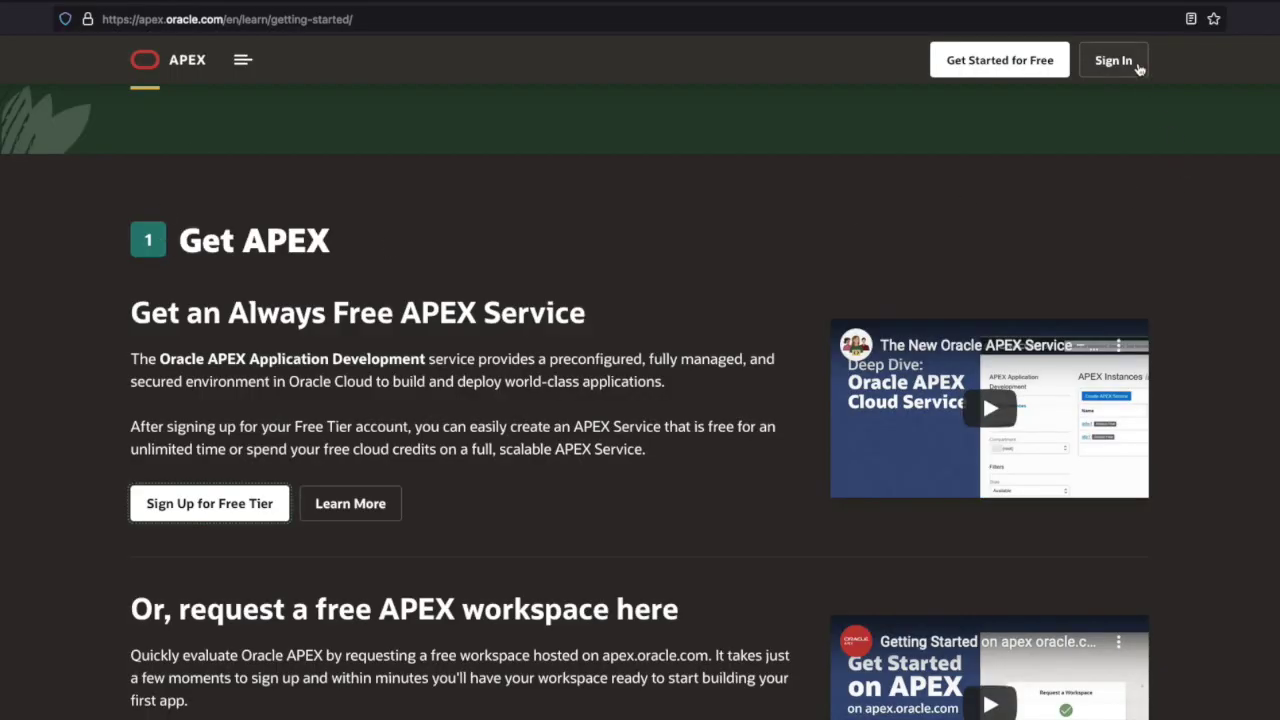
- Sign in to Oracle Cloud with the cloud account name oraclefusionhub and the saved user name and password
click(1138, 66)
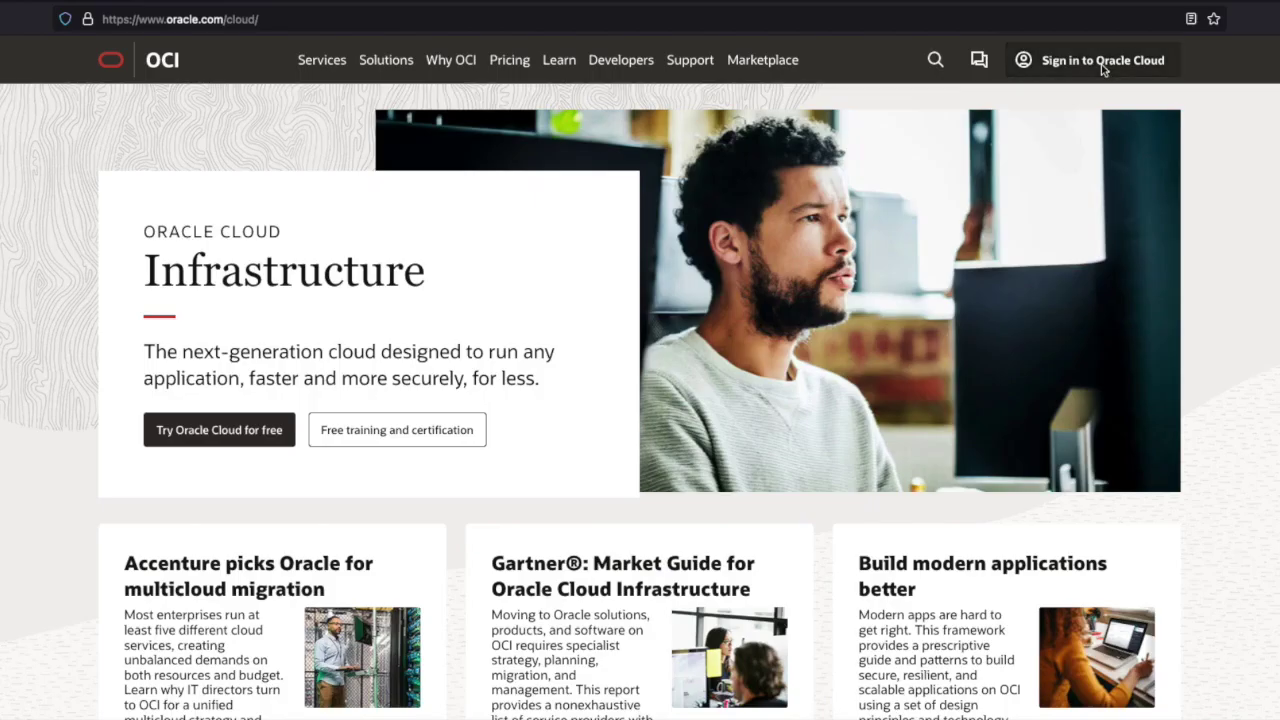
click(1101, 64)
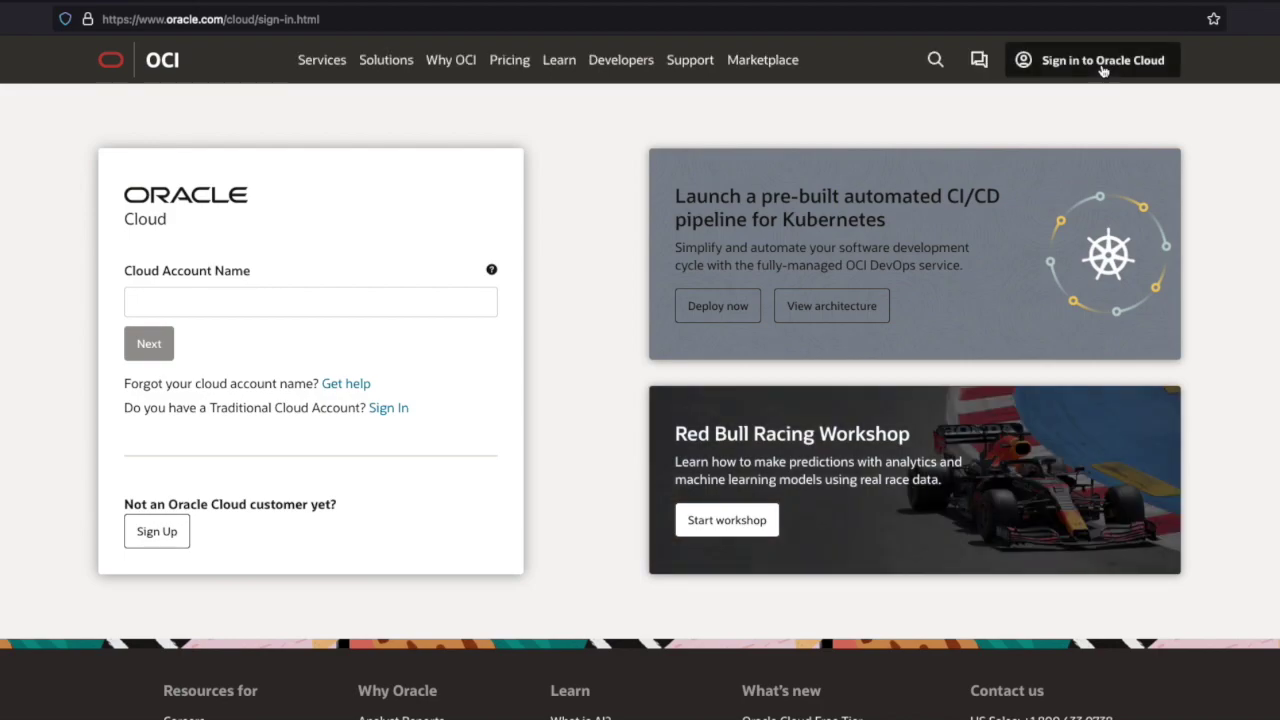
click(309, 302)
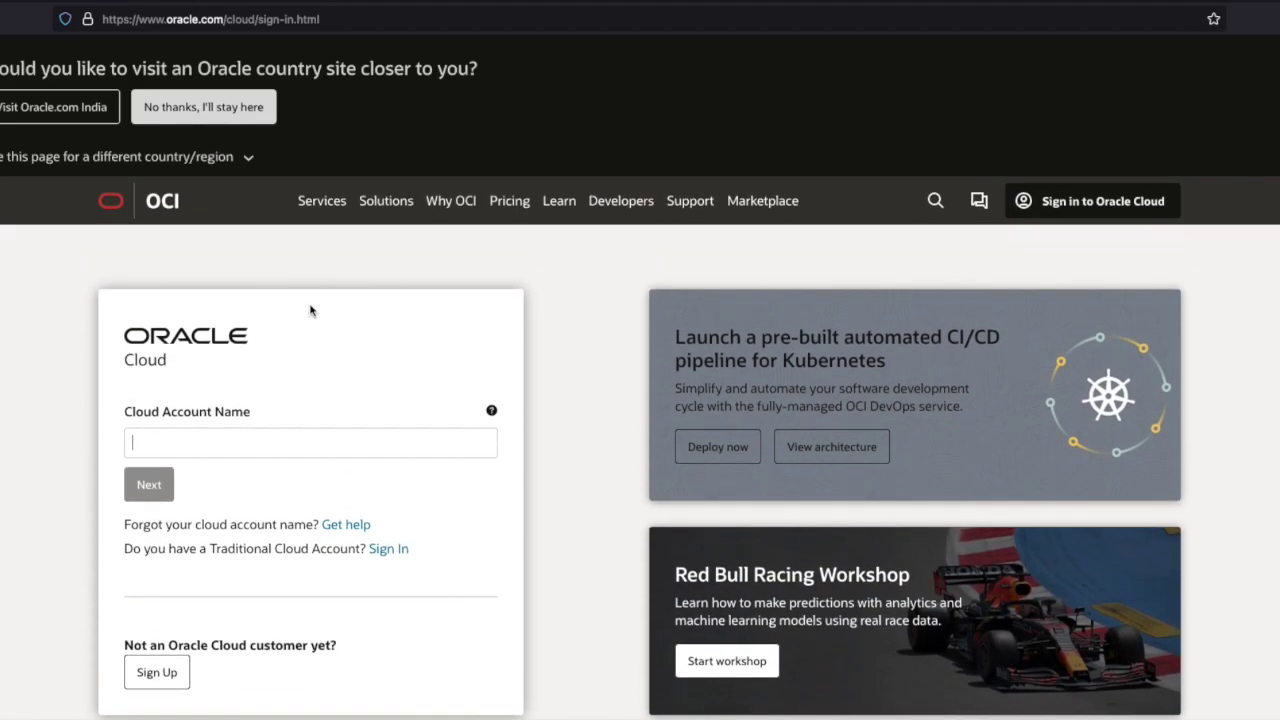
text(o)
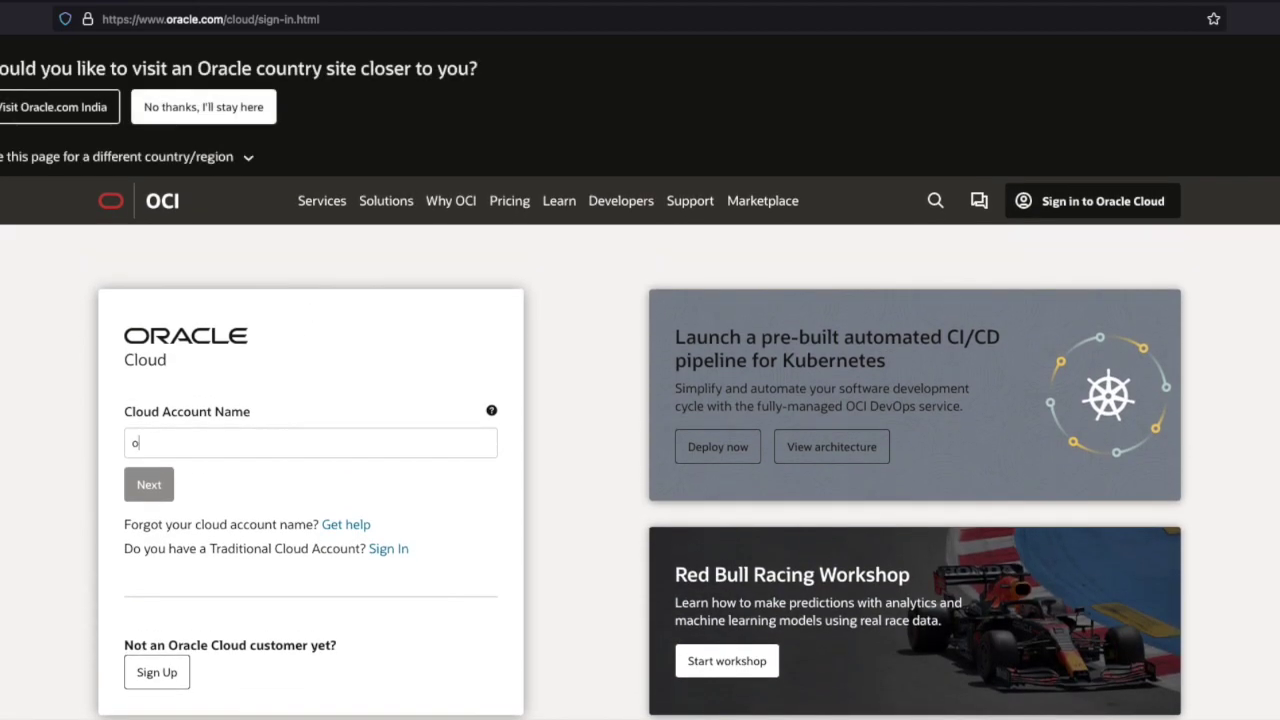
text(raclefusionhub)
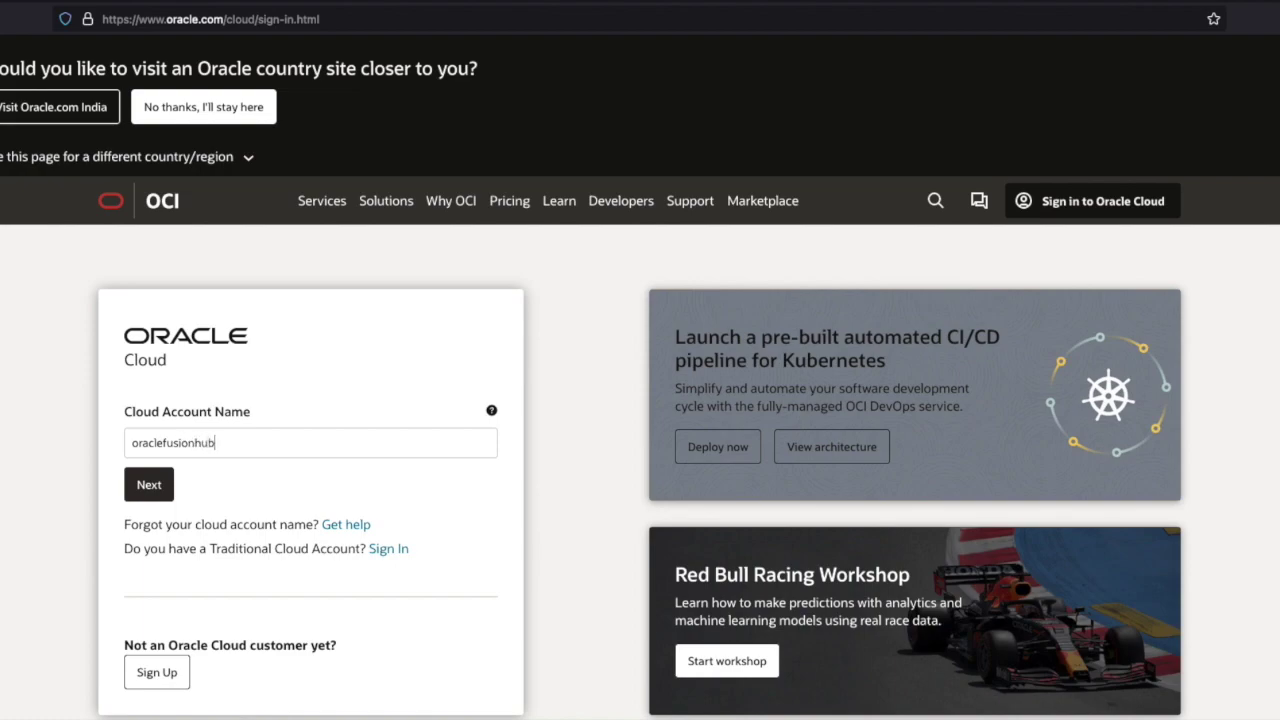
key(Return)
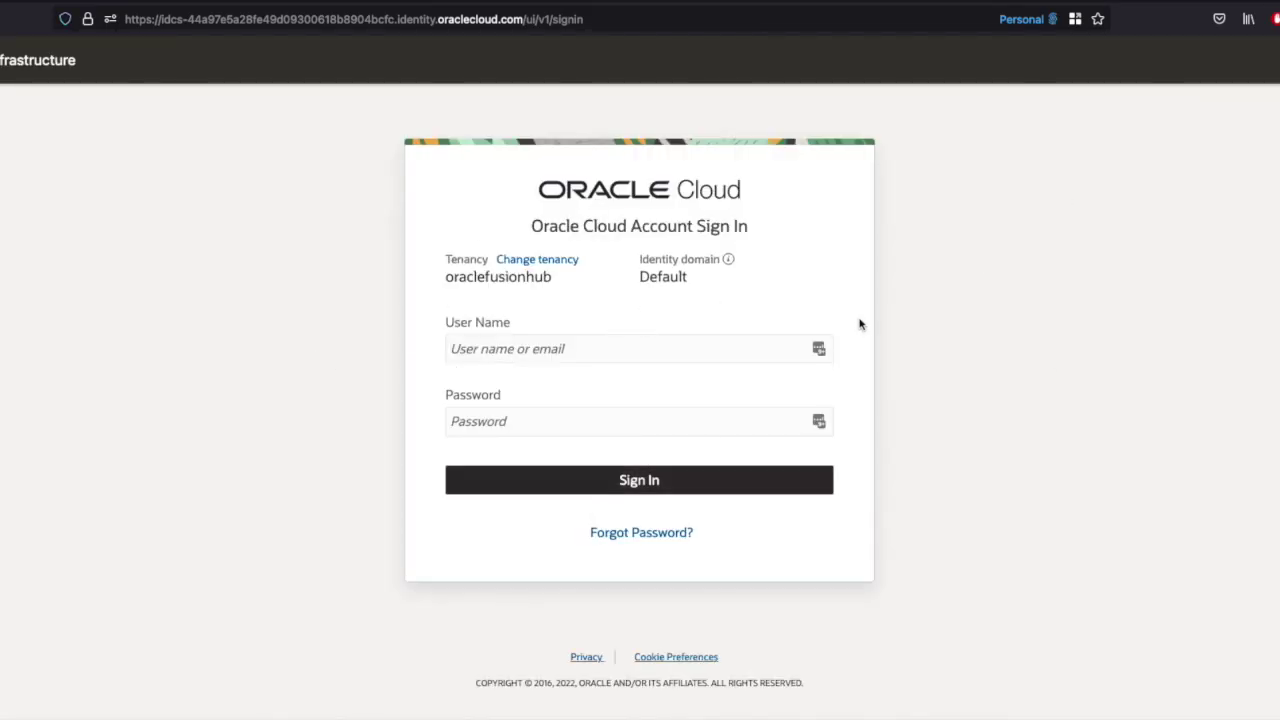
click(819, 348)
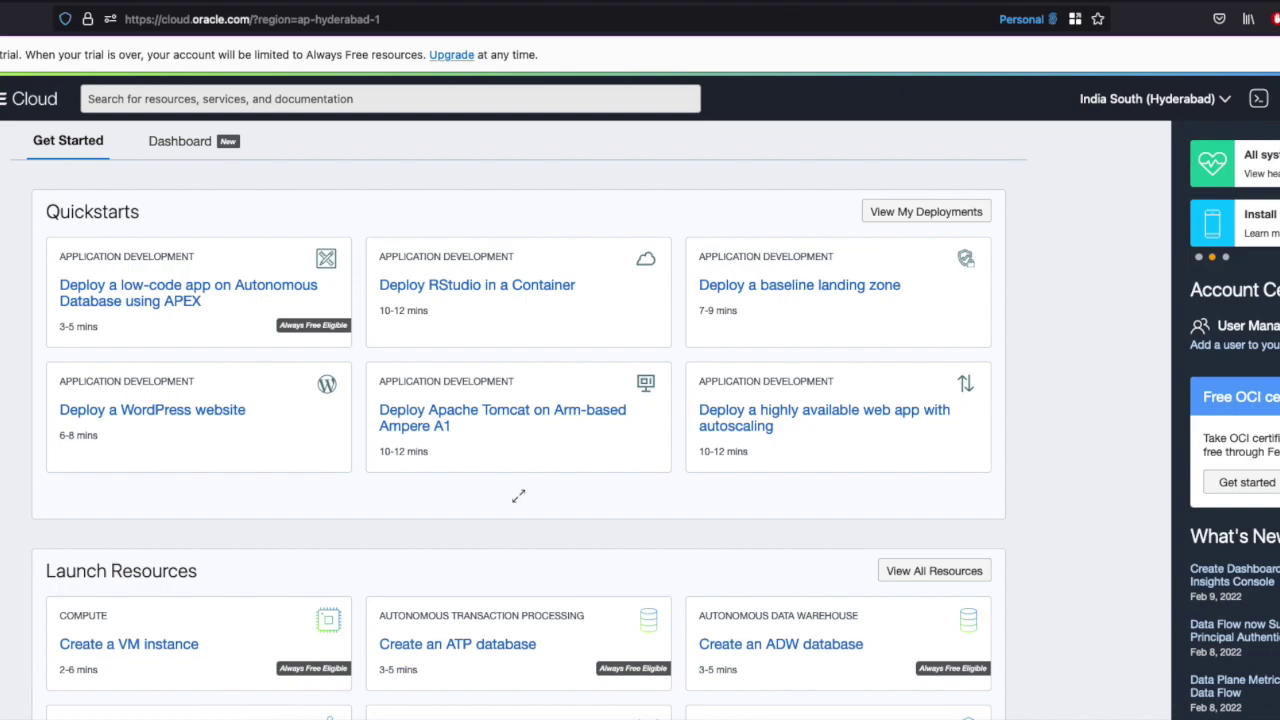
- Open the list of Autonomous Databases in the cloud console
click(3, 98)
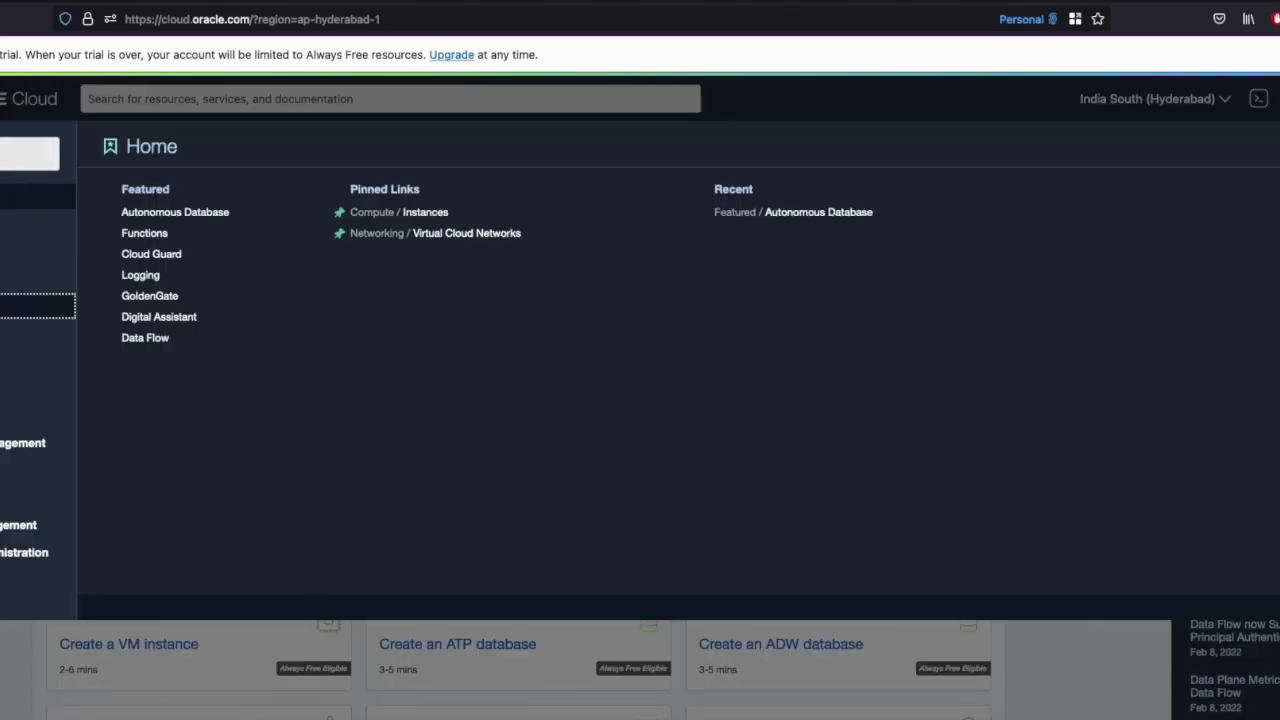
click(40, 306)
click(186, 223)
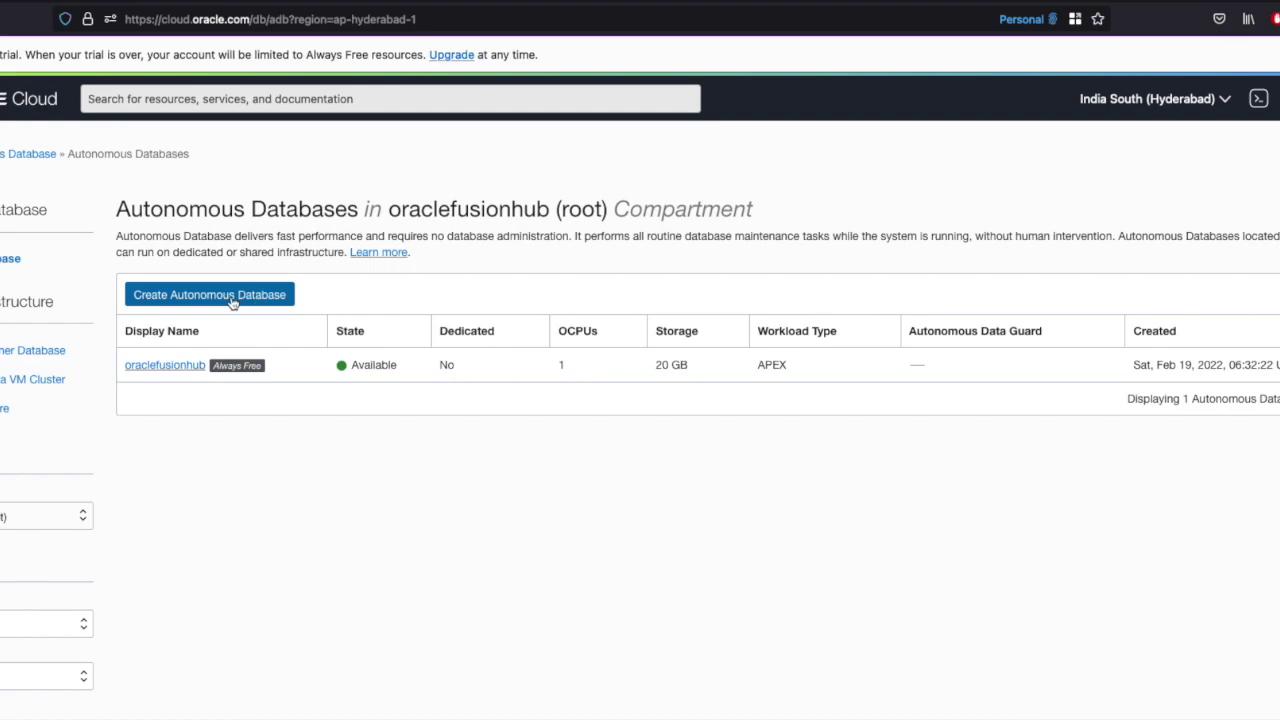
- Start creating an Autonomous Database with the APEX workload type and the Always Free configuration options enabled
click(194, 298)
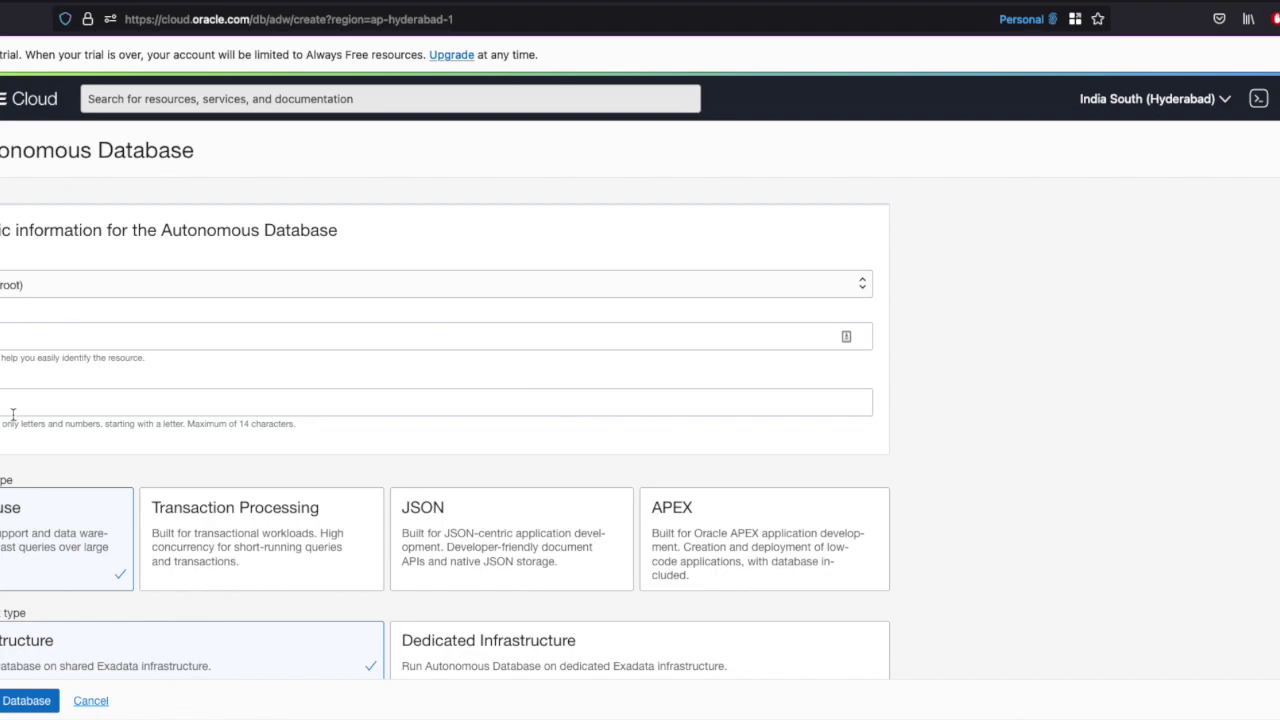
scroll(445, 428, down, 1)
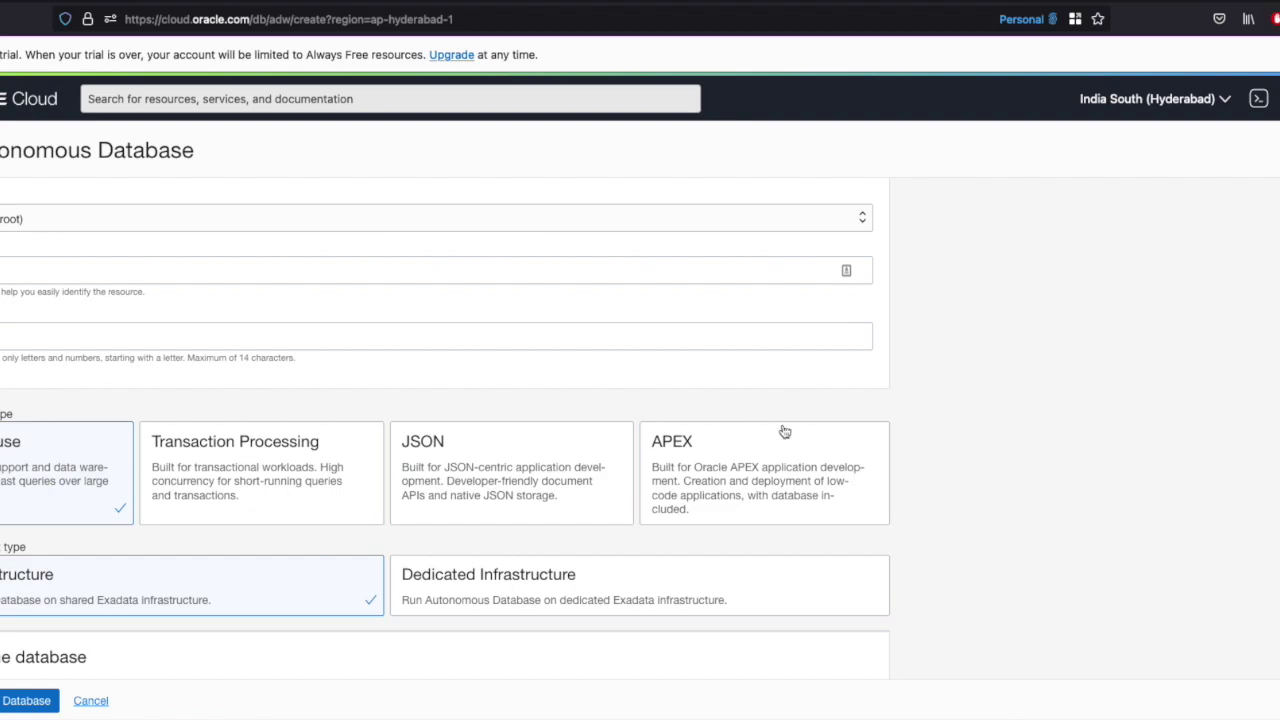
scroll(757, 471, down, 1)
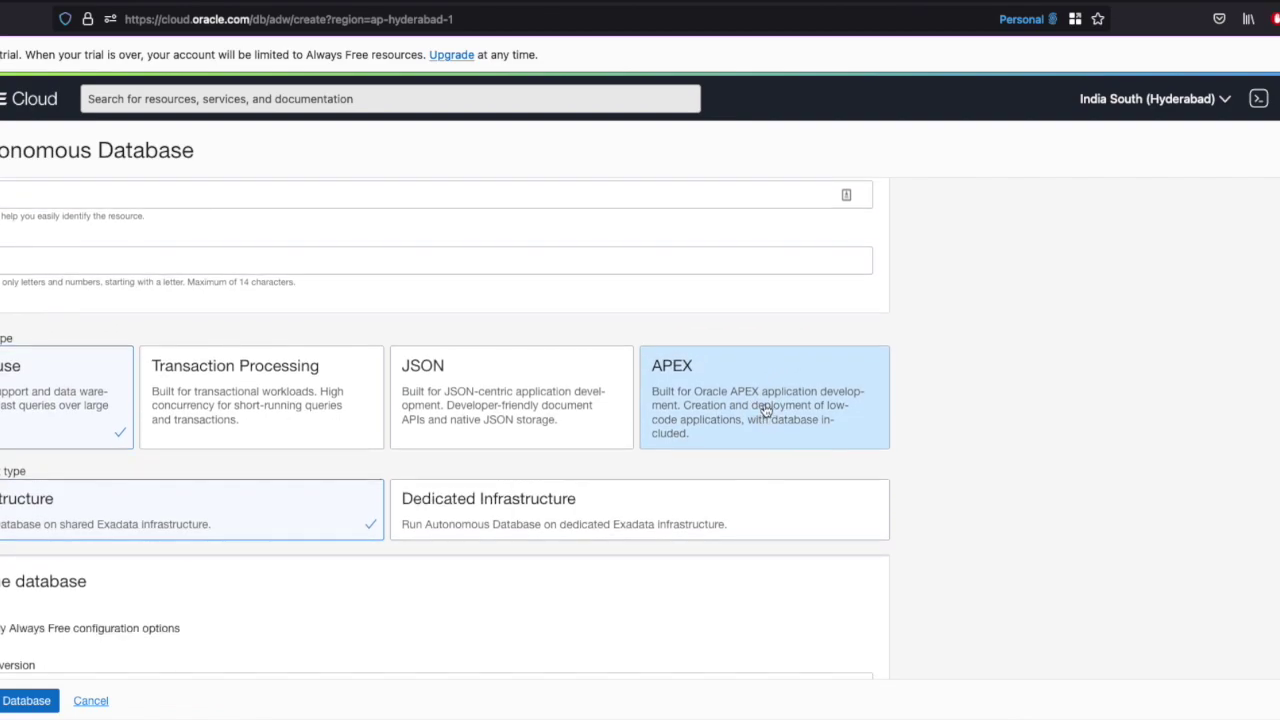
click(764, 413)
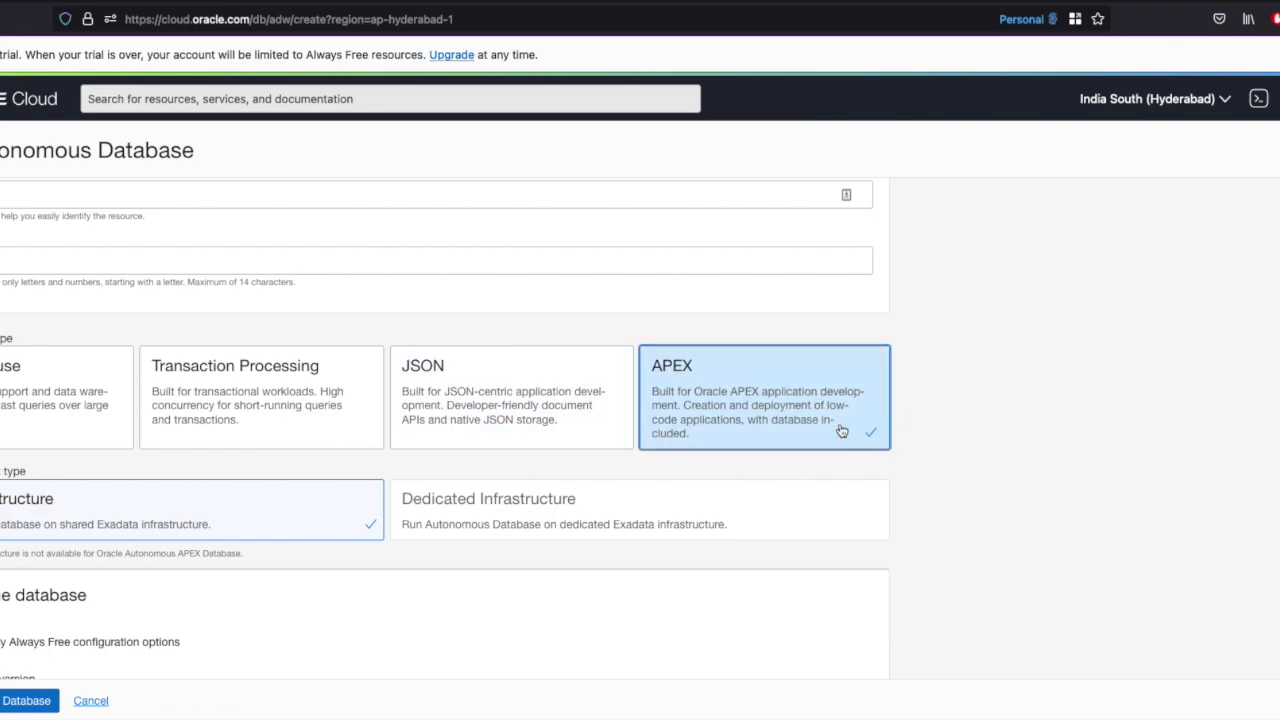
scroll(840, 430, down, 1)
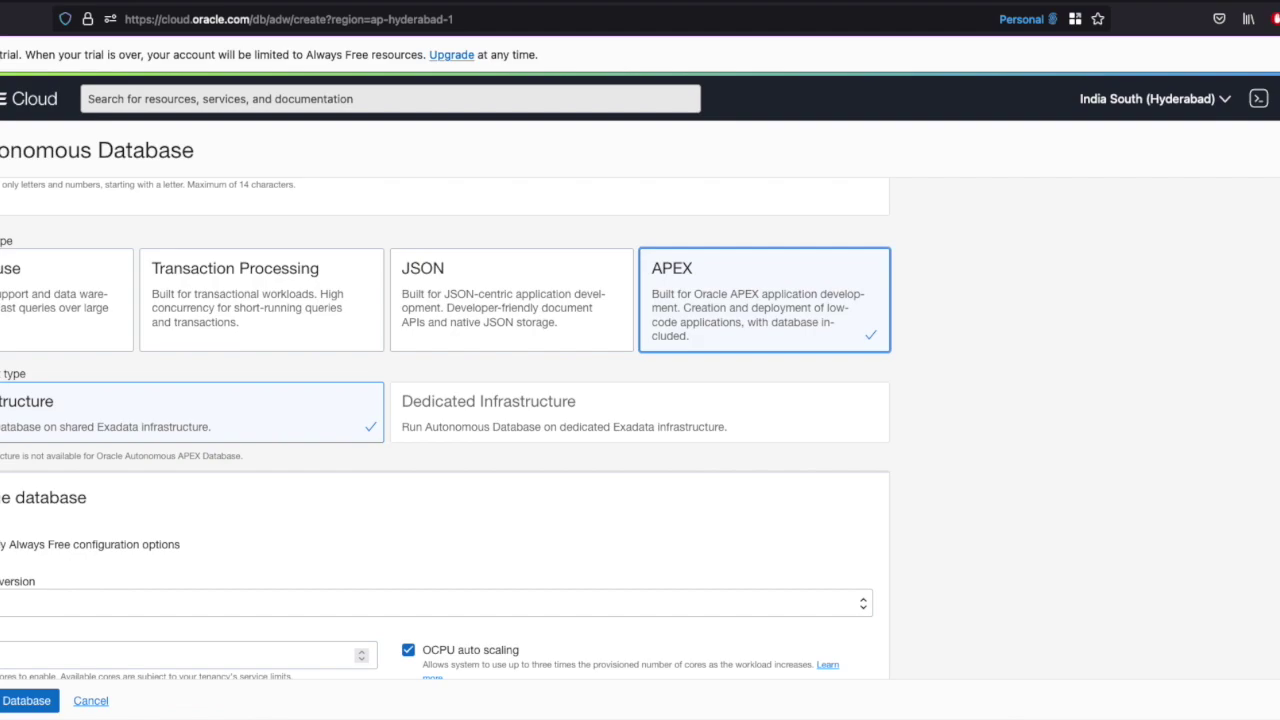
scroll(446, 430, down, 1)
click(2, 527)
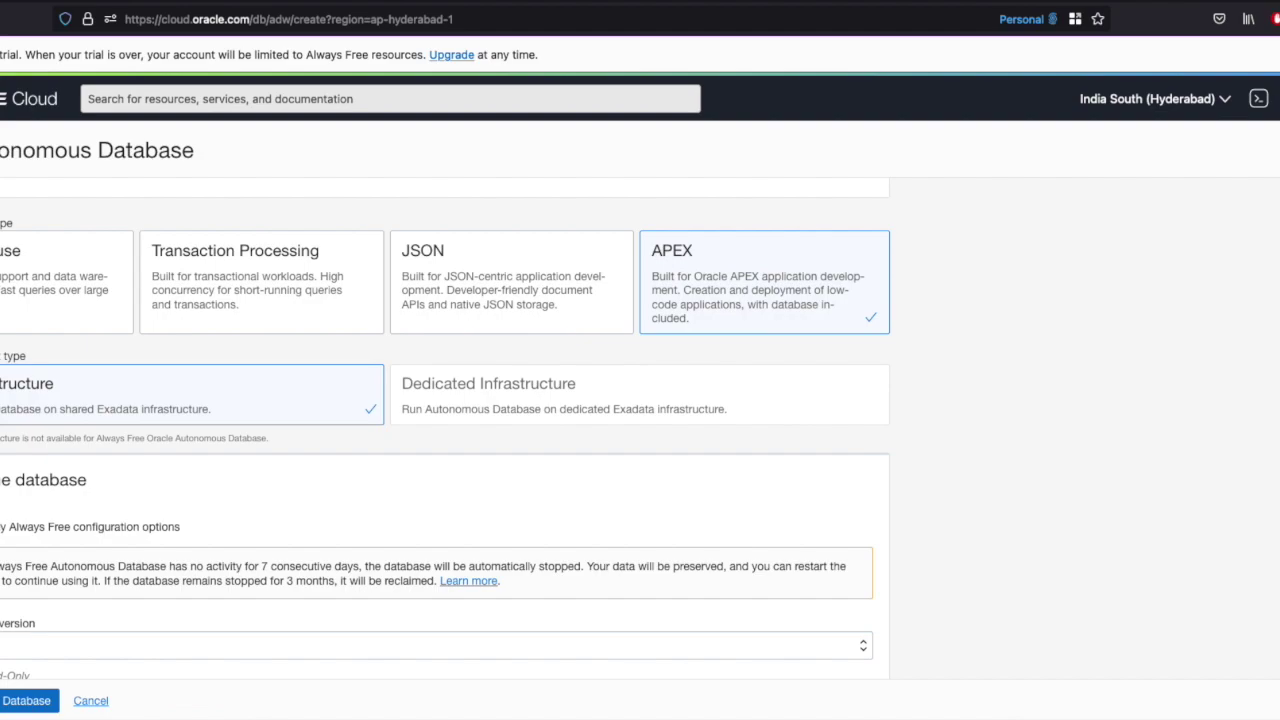
- Examine the new database's version, storage, administrator credentials, network access, license and contact settings, and cancel the creation without saving the login
scroll(15, 572, down, 1)
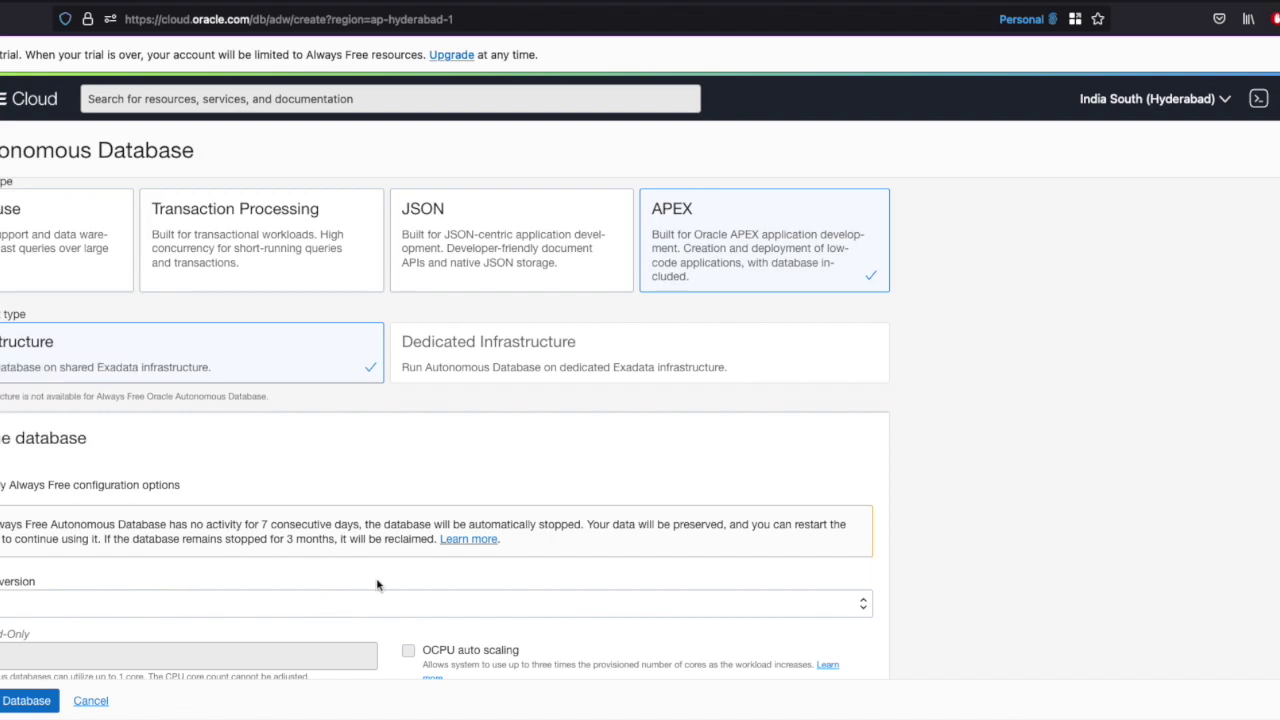
scroll(378, 586, down, 1)
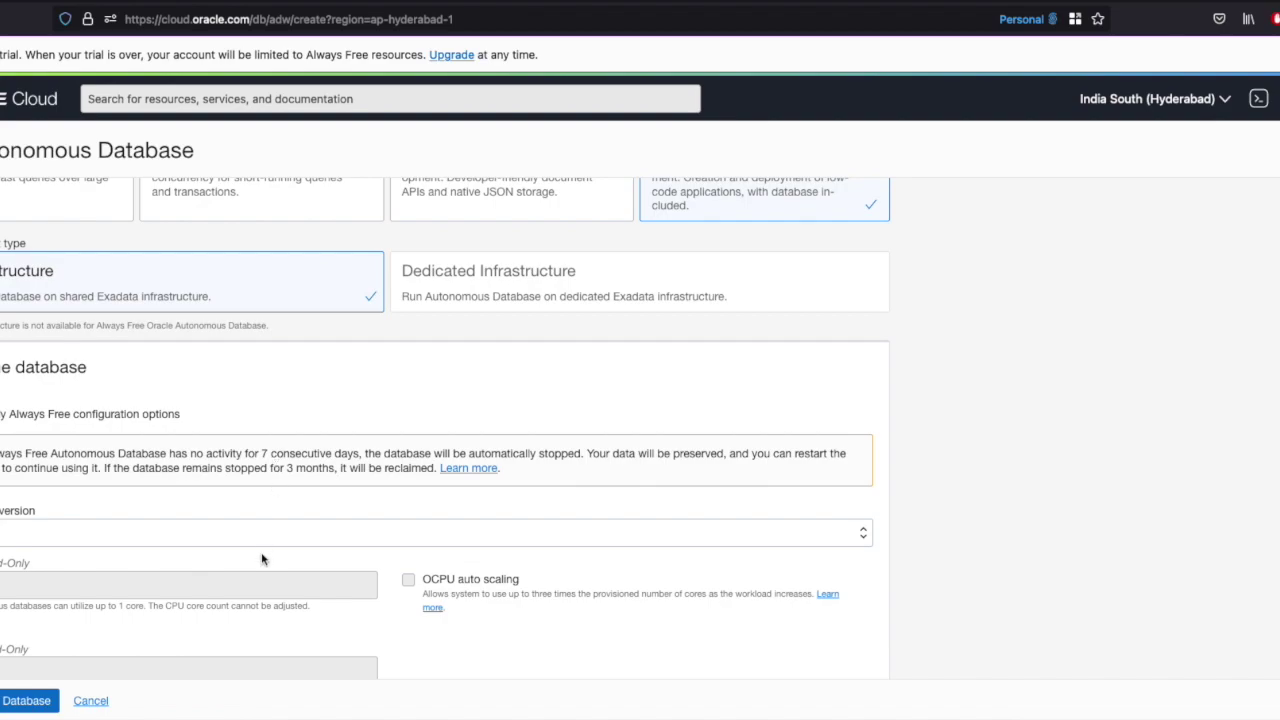
scroll(263, 559, down, 1)
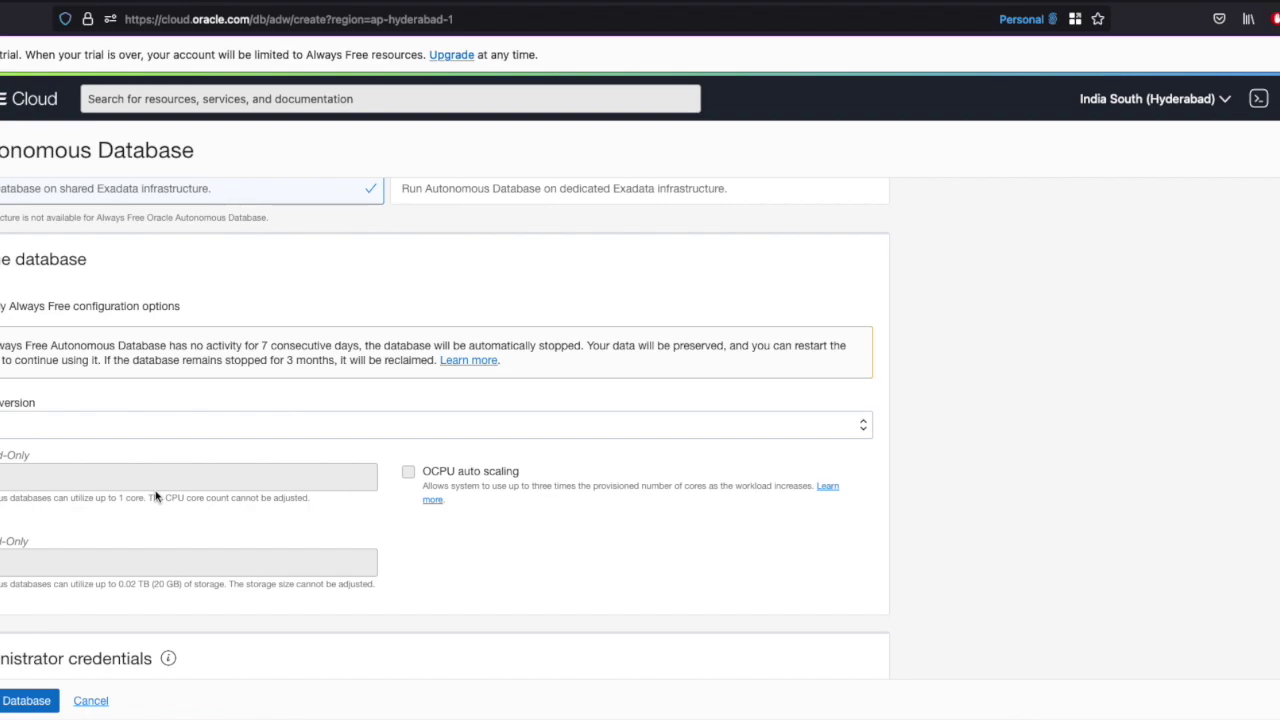
scroll(155, 497, up, 1)
scroll(155, 497, down, 1)
scroll(155, 497, up, 2)
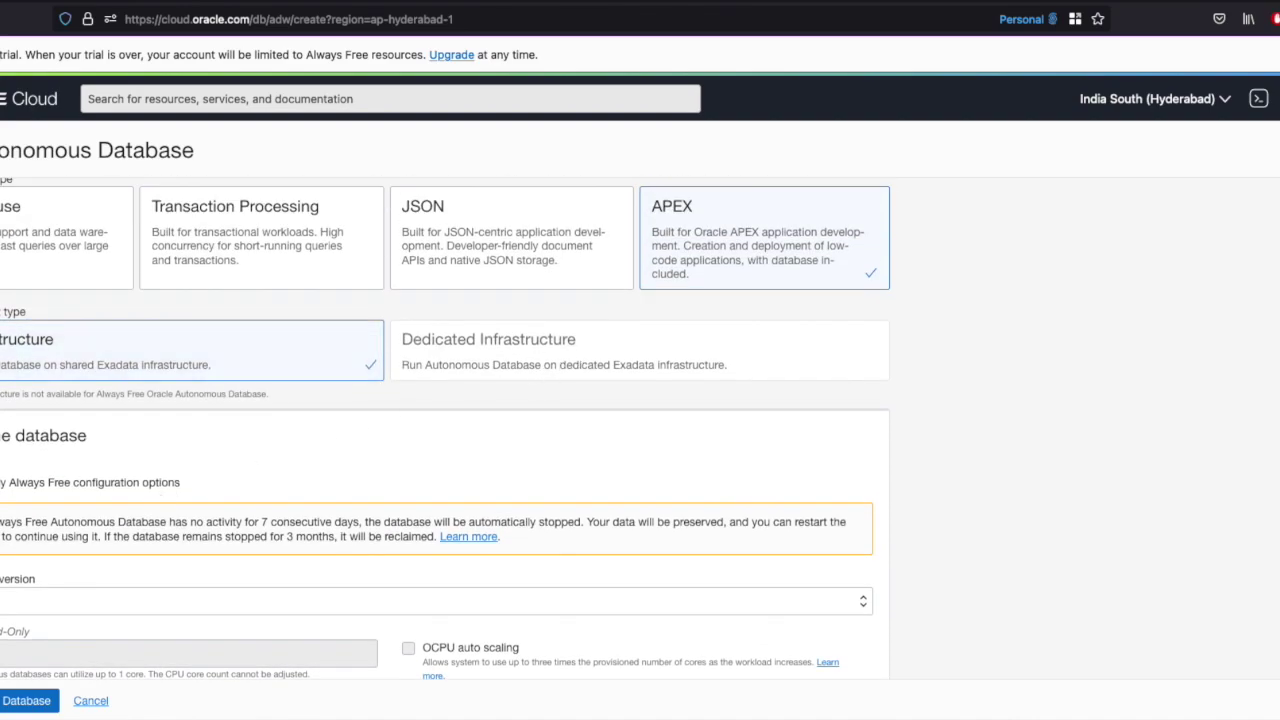
scroll(110, 435, down, 1)
scroll(109, 435, down, 2)
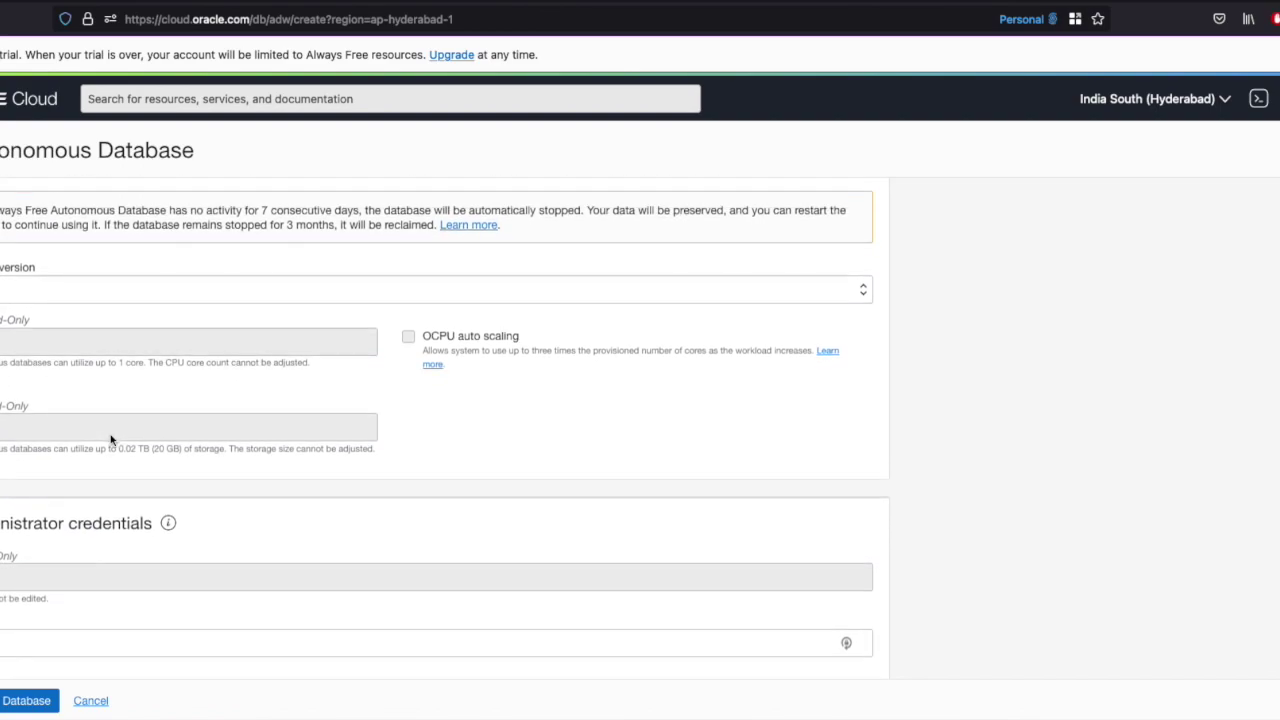
scroll(42, 580, down, 1)
scroll(82, 503, down, 2)
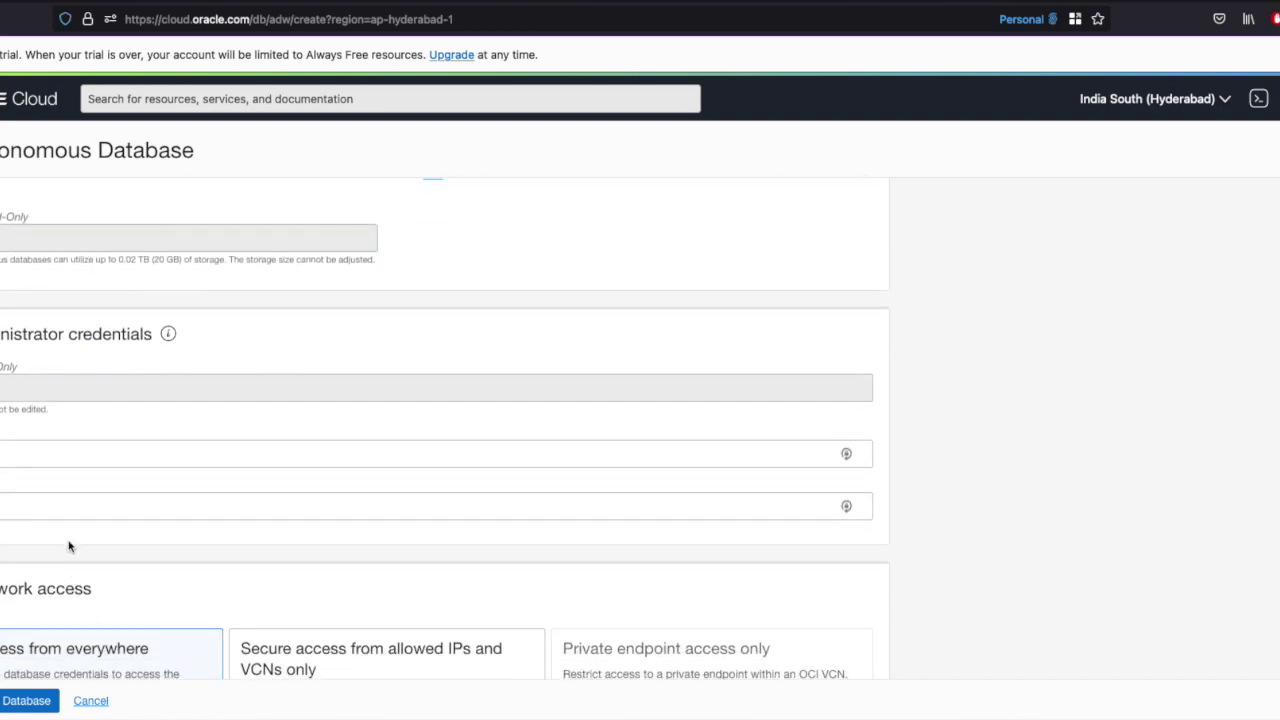
scroll(66, 509, down, 2)
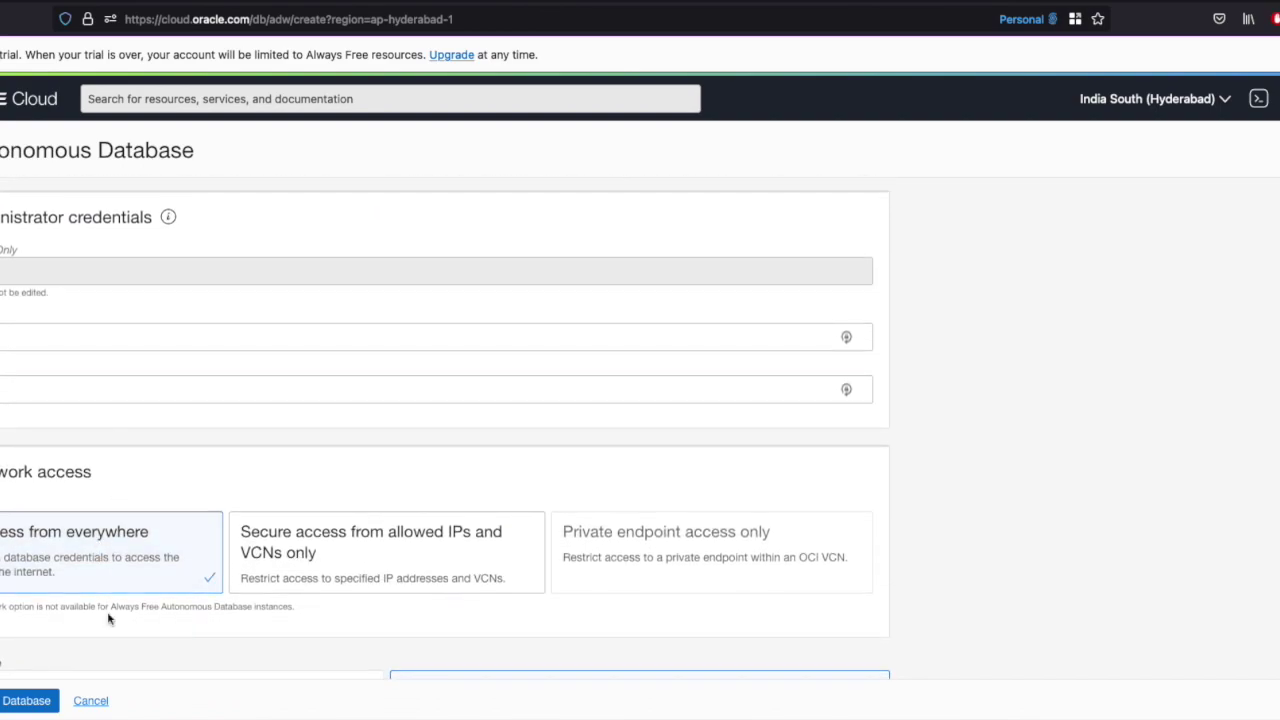
scroll(105, 590, down, 2)
scroll(300, 505, down, 2)
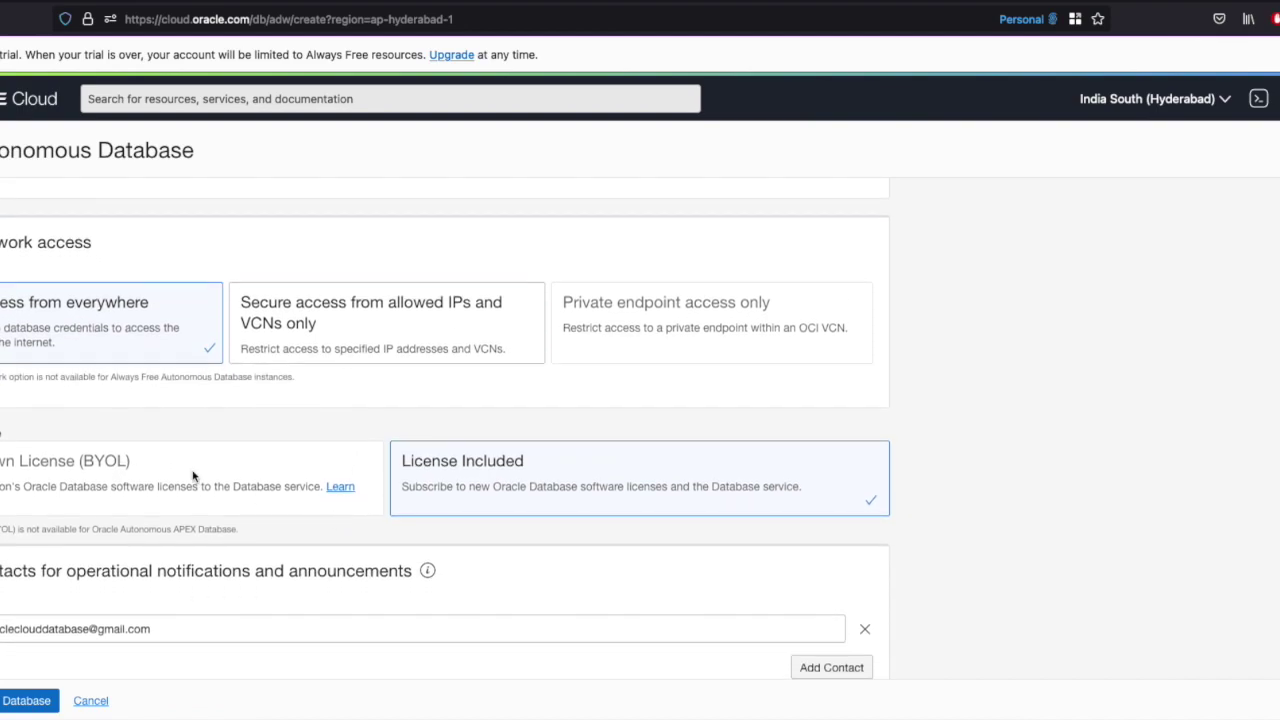
scroll(116, 495, down, 2)
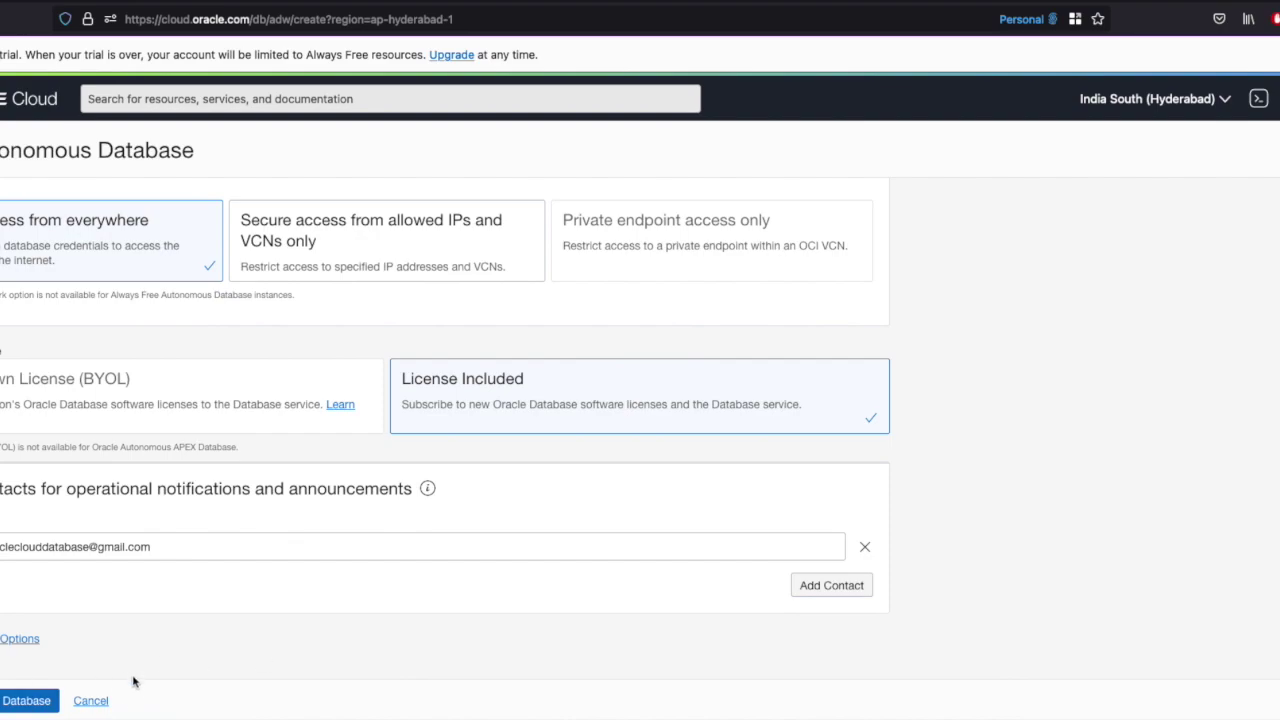
click(90, 700)
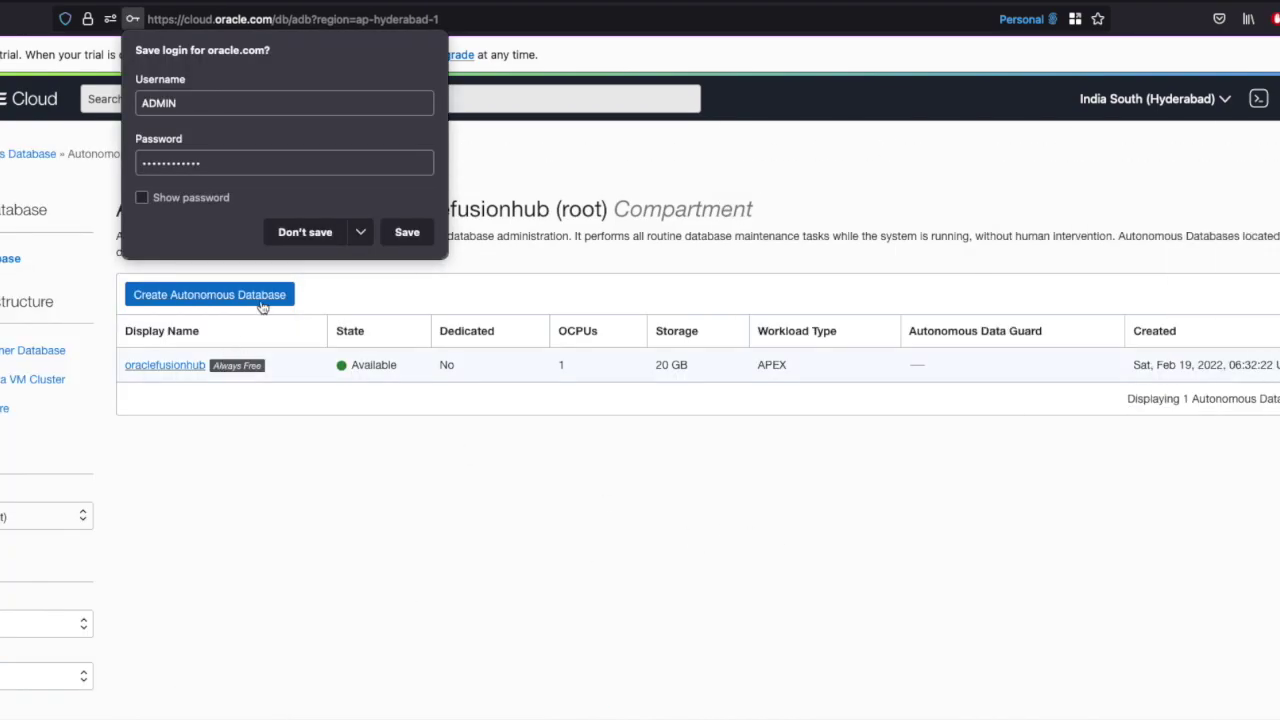
click(305, 232)
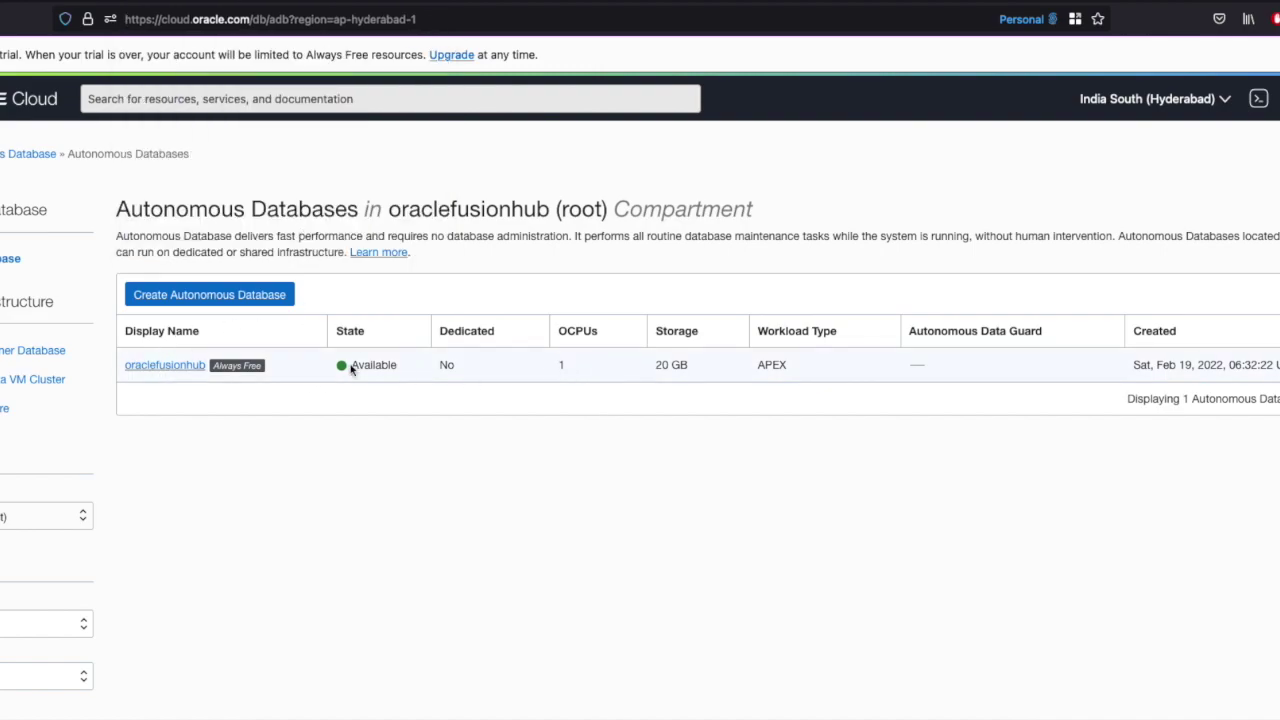
- Open the details of the existing oraclefusionhub database and go to its APEX instance
drag(351, 367, 397, 367)
click(165, 366)
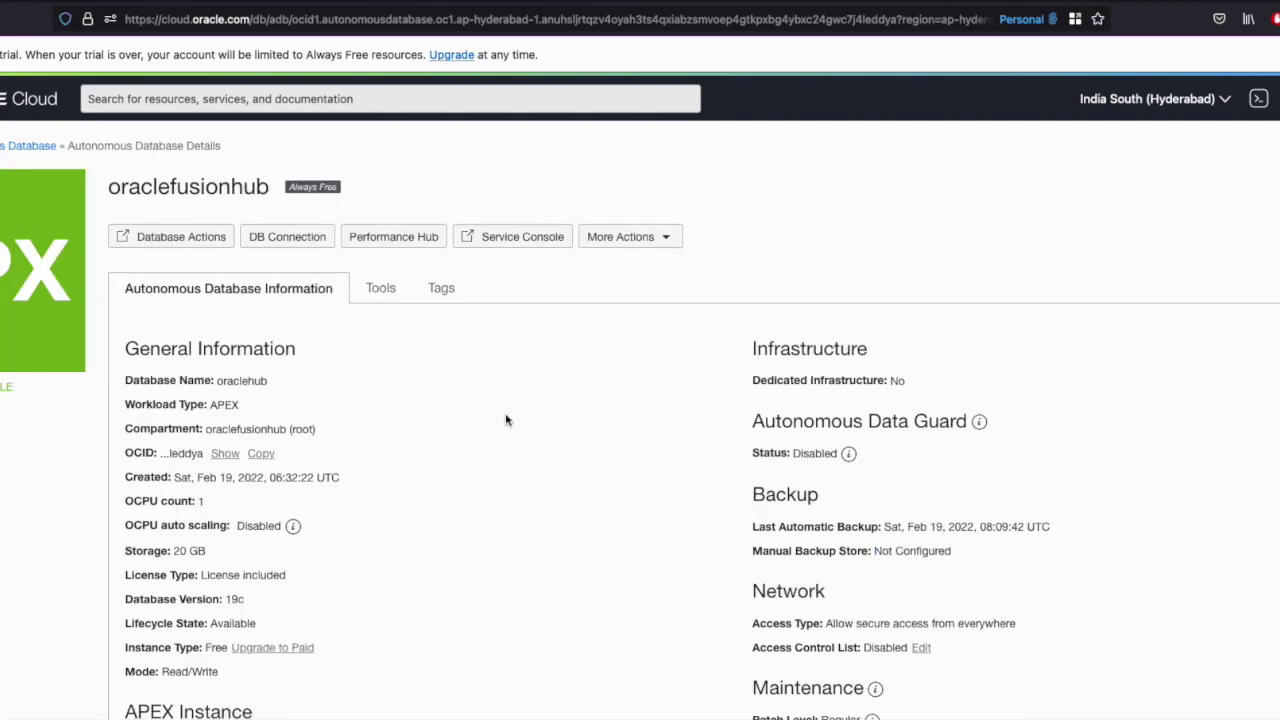
scroll(503, 414, down, 2)
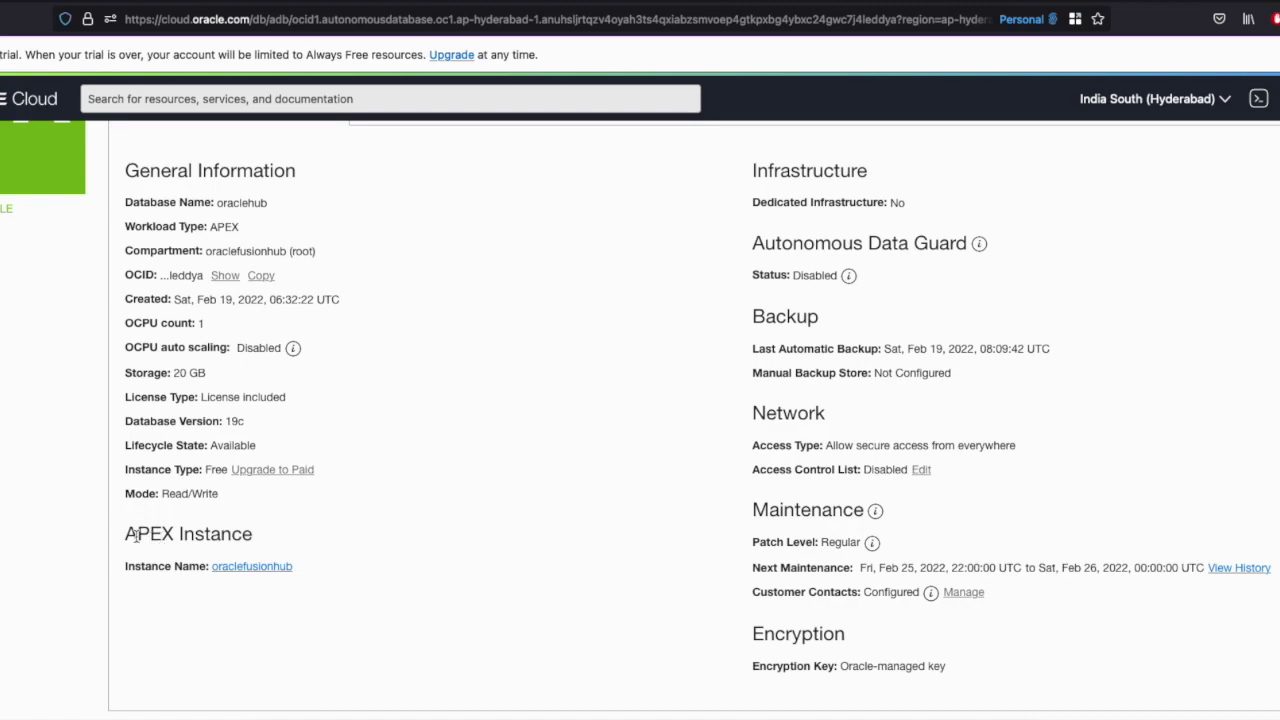
drag(126, 535, 253, 537)
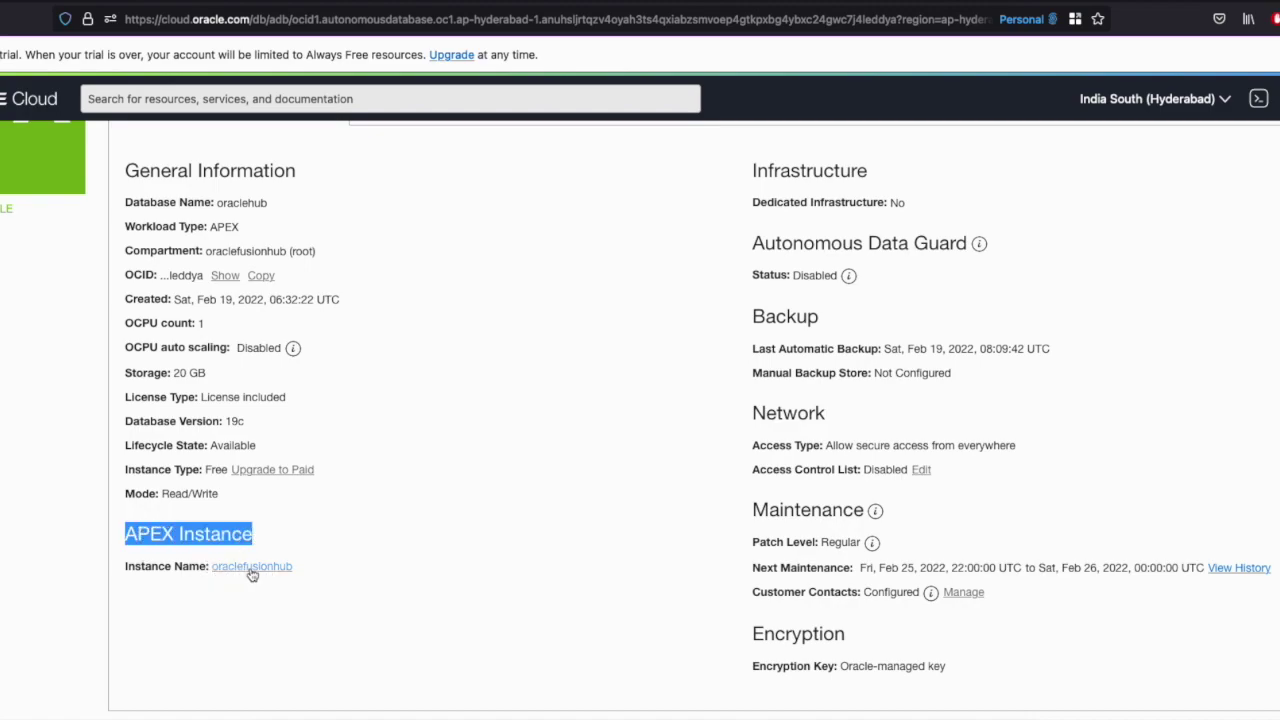
click(251, 569)
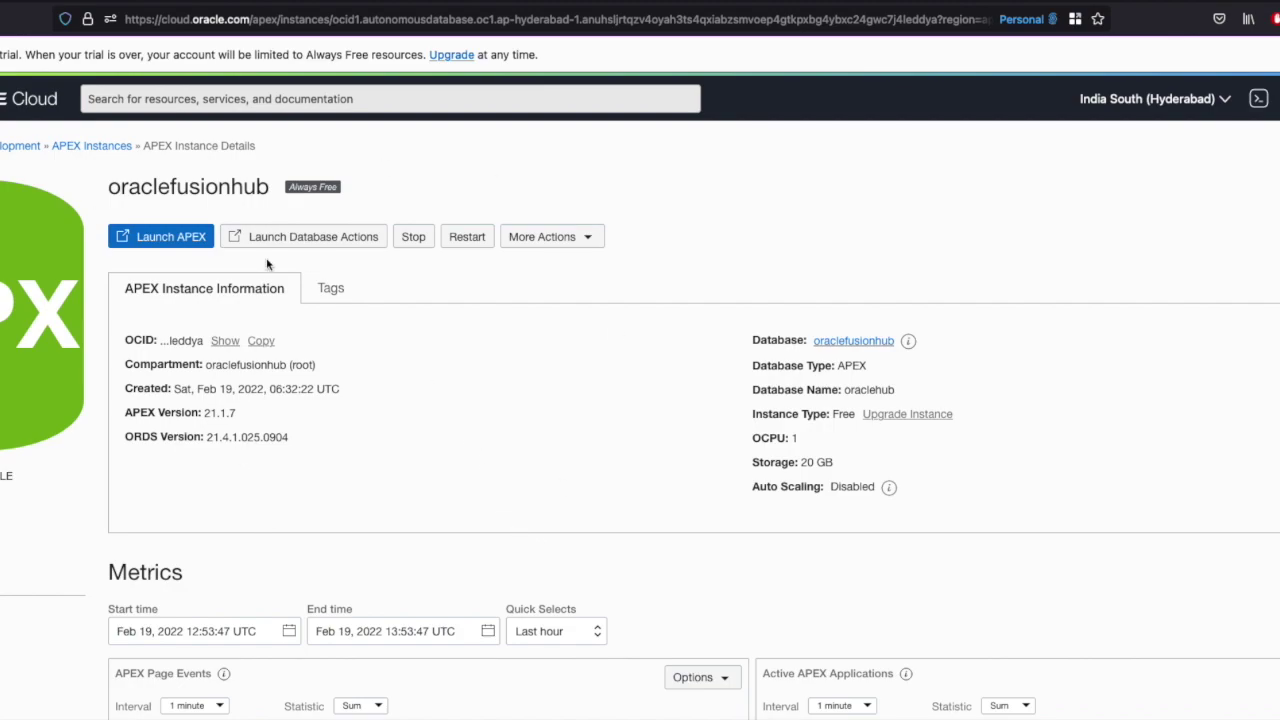
- Launch APEX and sign in to the XXAPEX workspace with the saved password, without storing the login in the browser
click(176, 238)
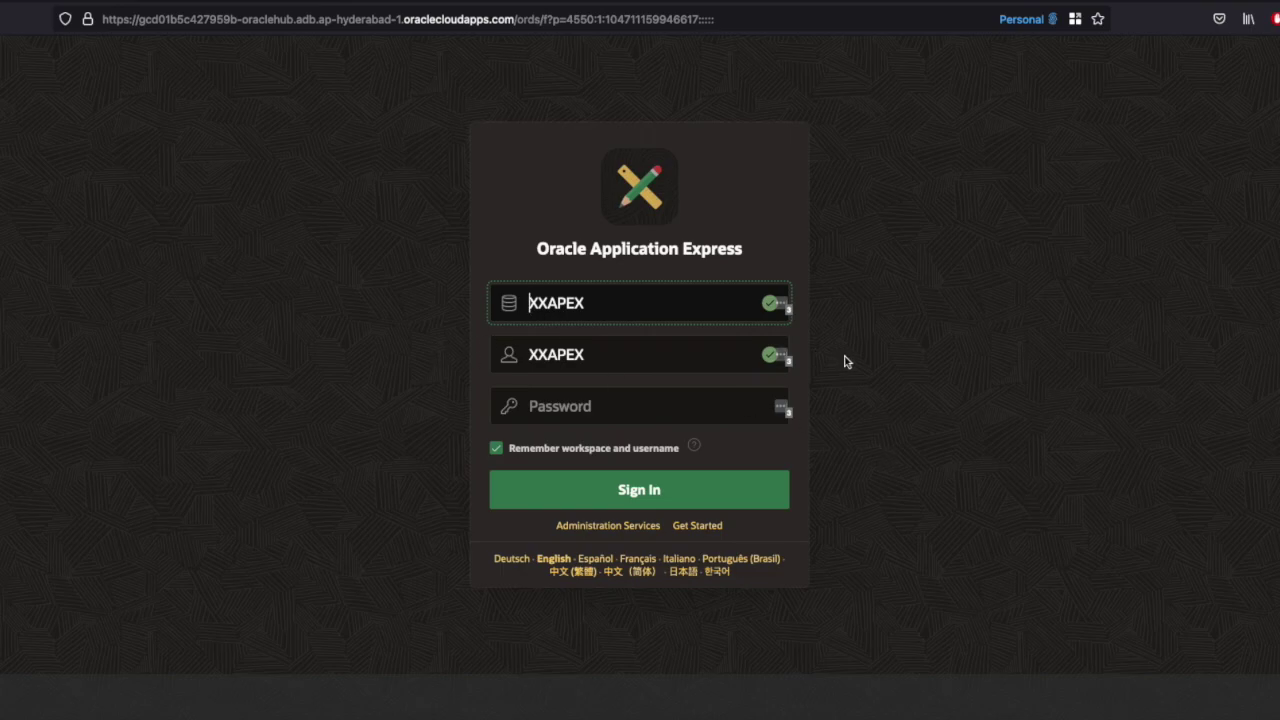
click(782, 409)
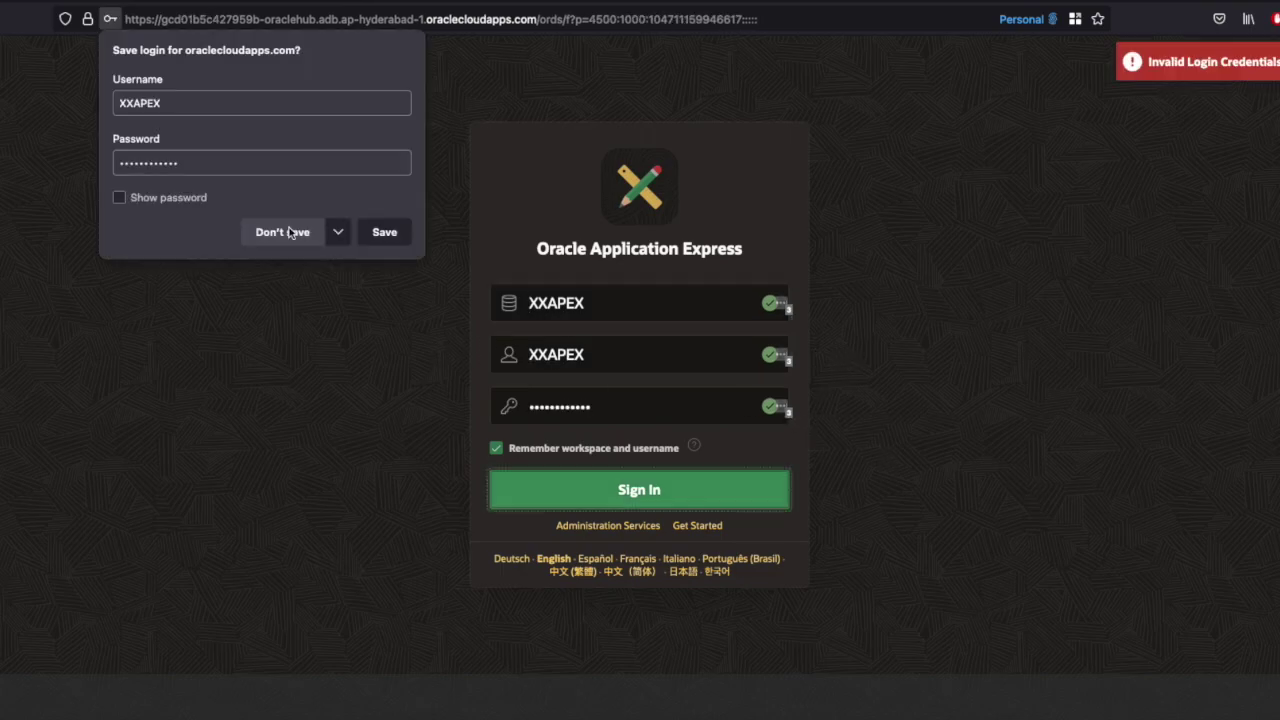
click(277, 235)
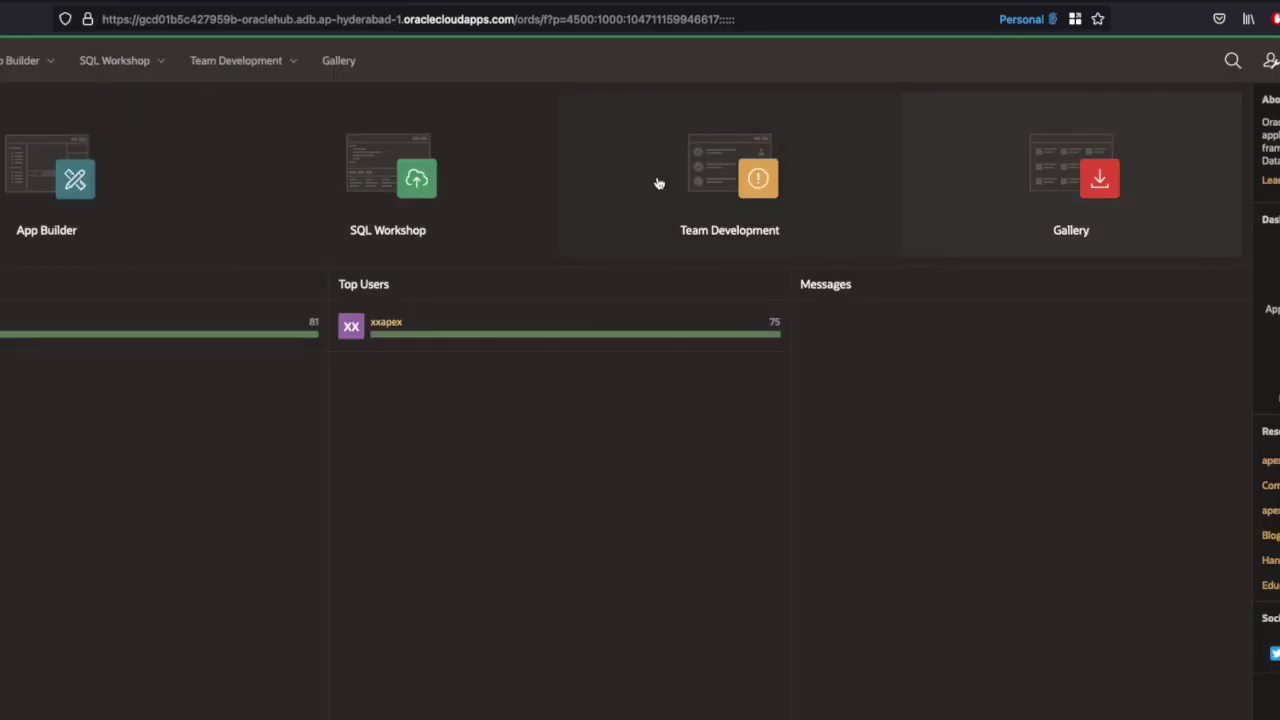